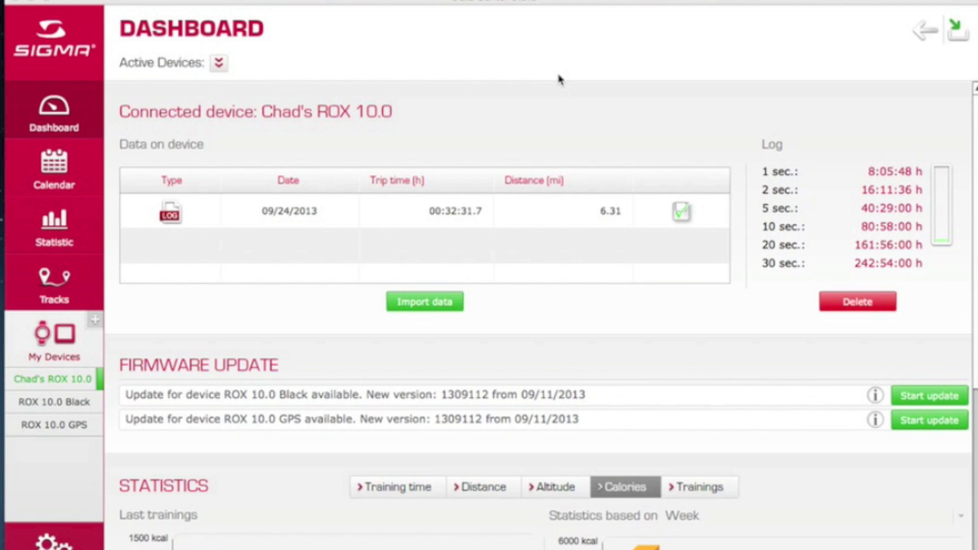
Open the Tracks Overview listing the saved Lunch time River Loop and Wayne Loop tracks.
click(39, 289)
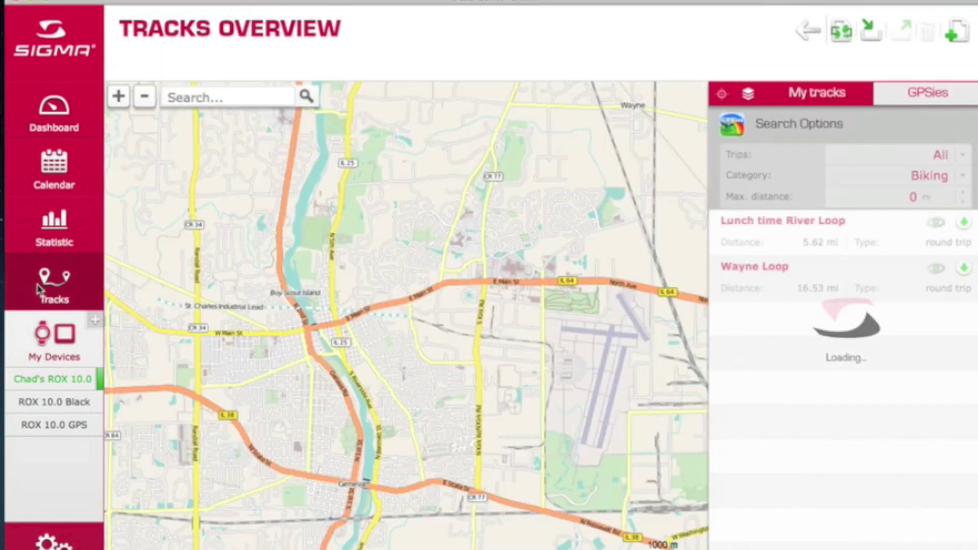
Glance at the Wayne Loop marker details, then turn on the Cycleways map layer.
click(482, 342)
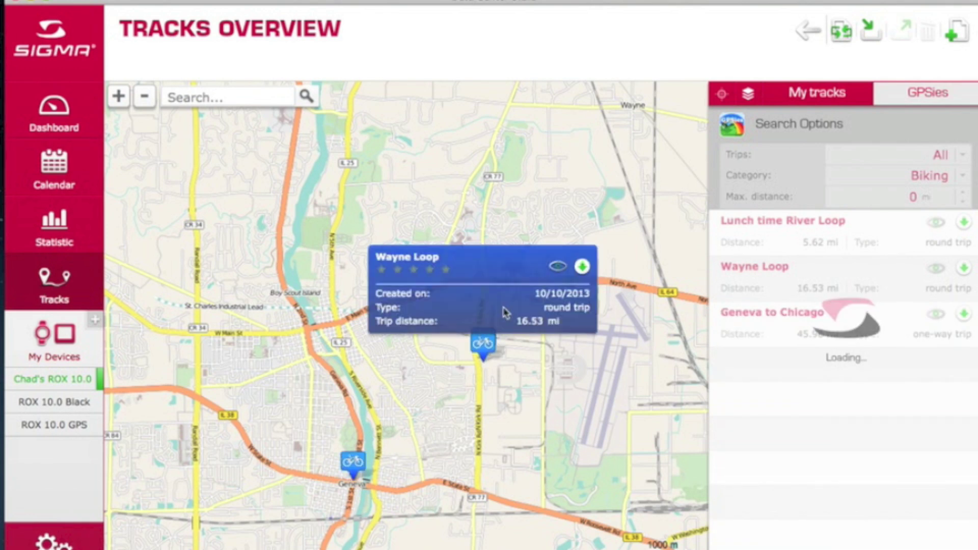
click(566, 201)
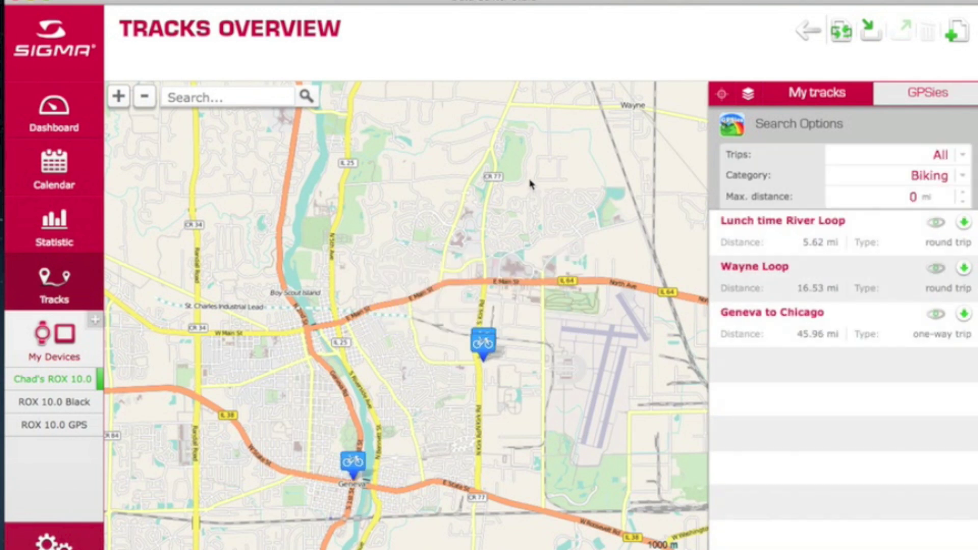
click(748, 96)
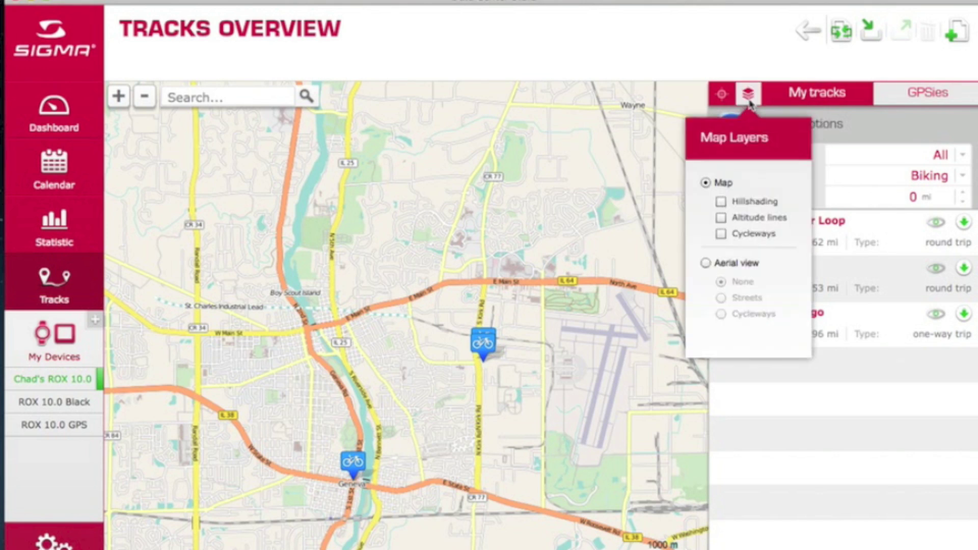
click(720, 235)
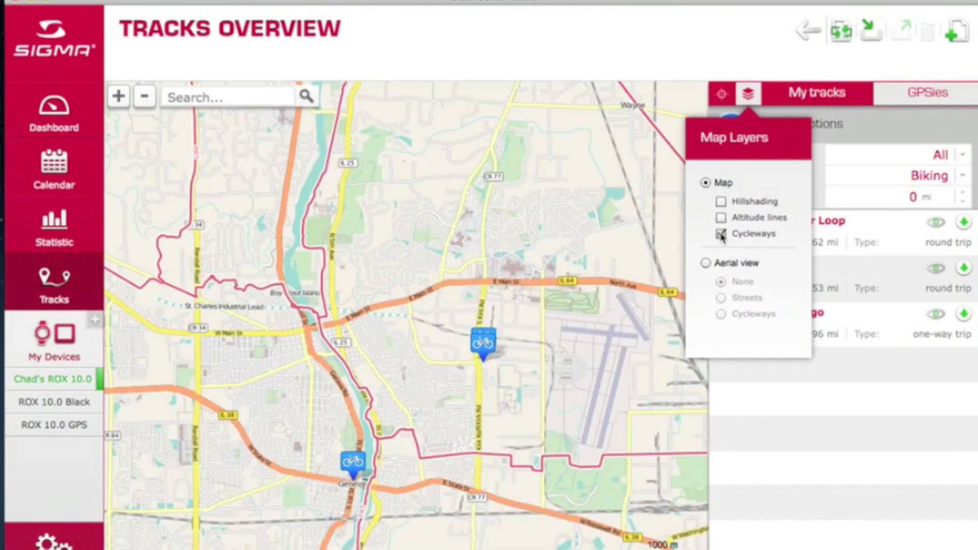
click(338, 163)
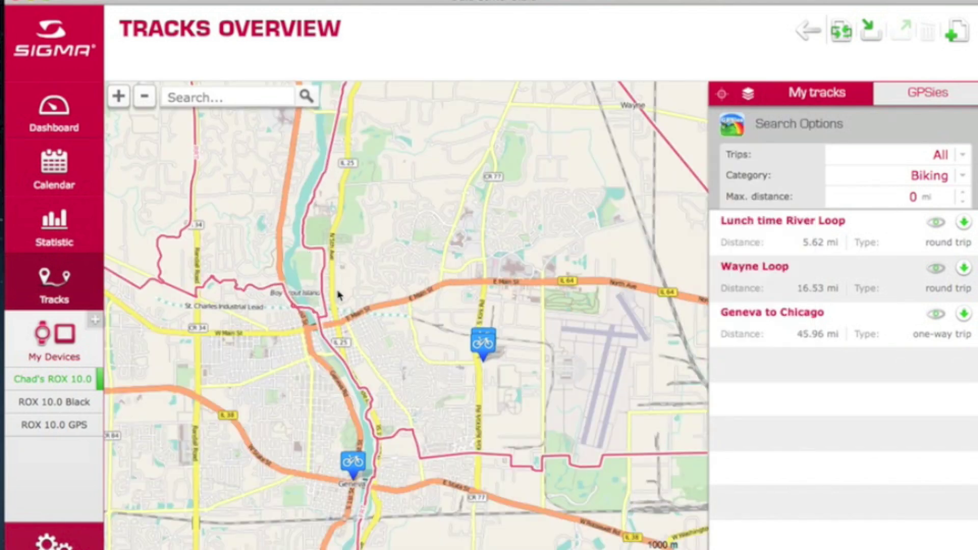
Try Hillshading, Altitude lines and Aerial view, then return to the street map with cycleways.
click(747, 96)
click(721, 202)
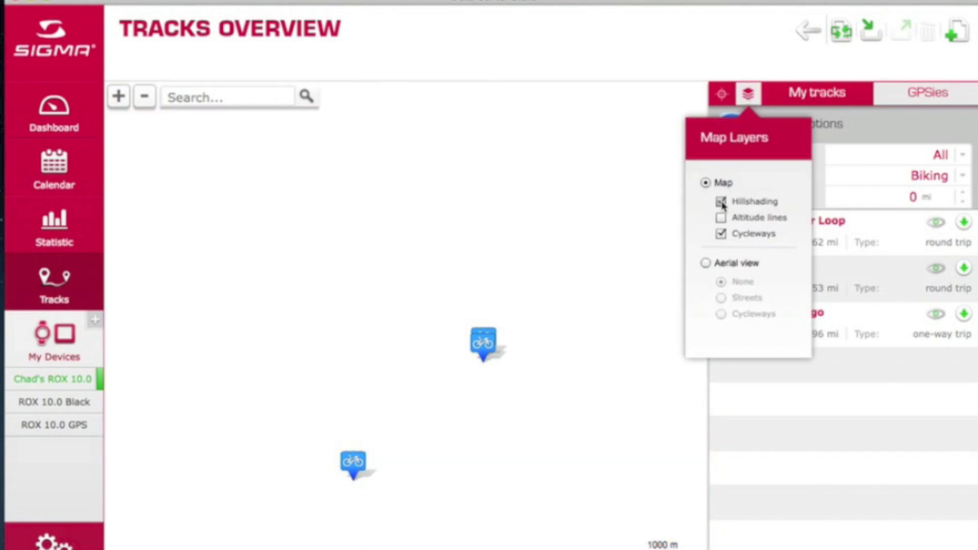
click(722, 219)
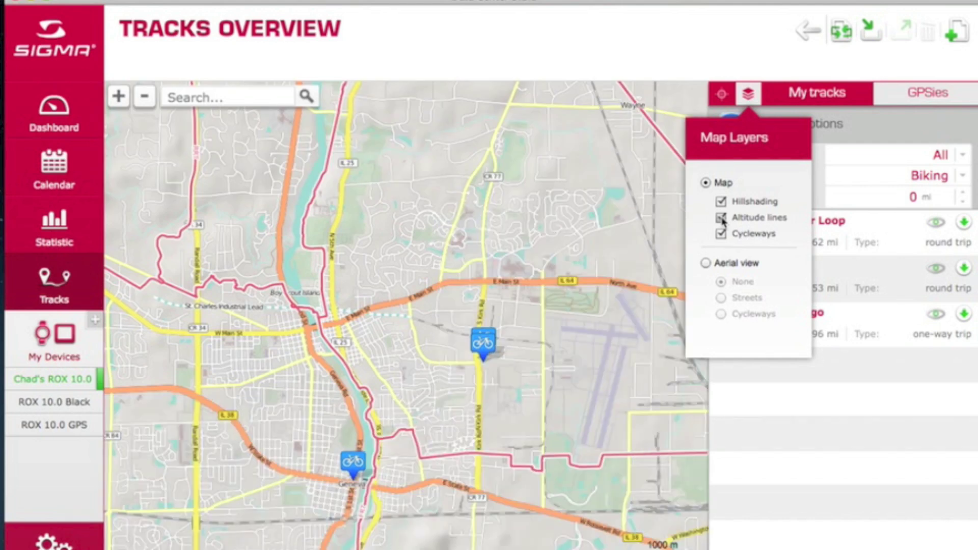
click(722, 219)
click(721, 202)
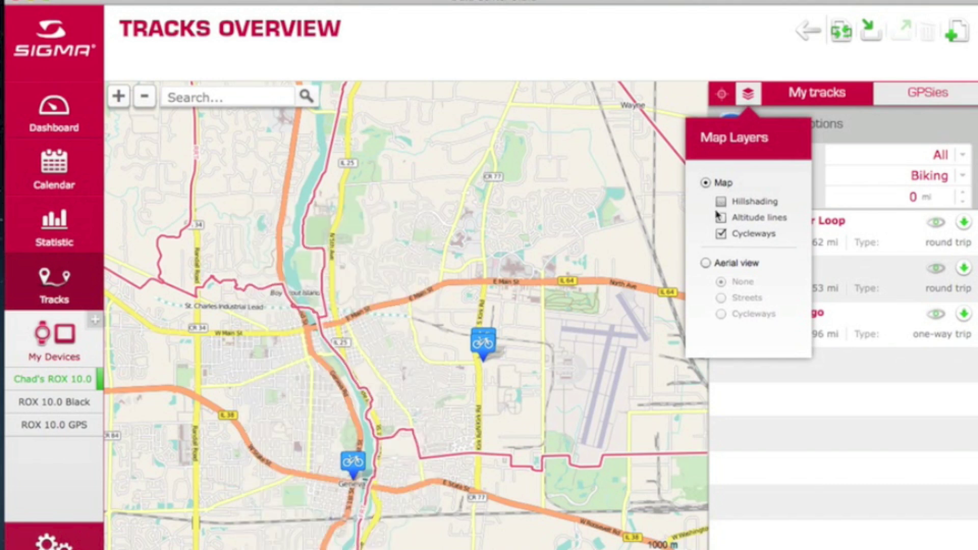
click(706, 264)
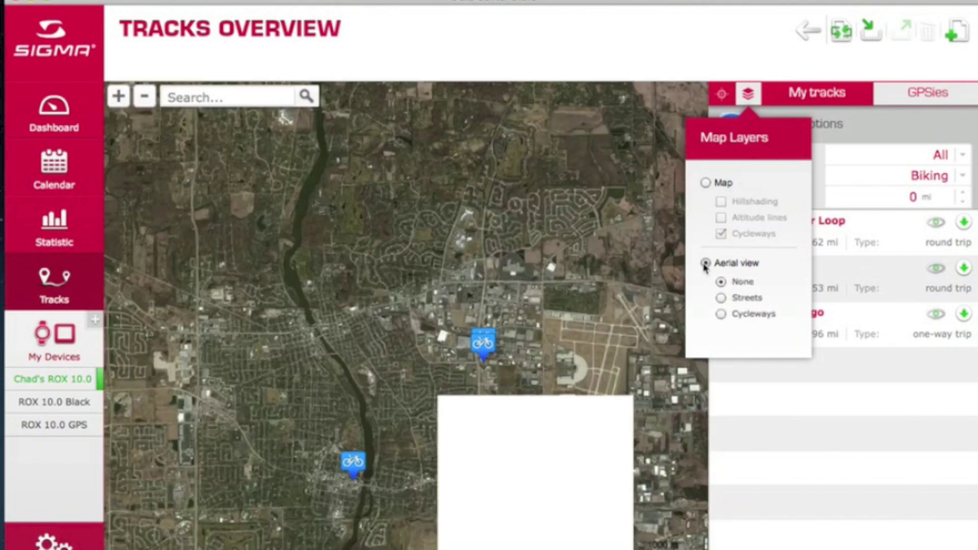
click(364, 259)
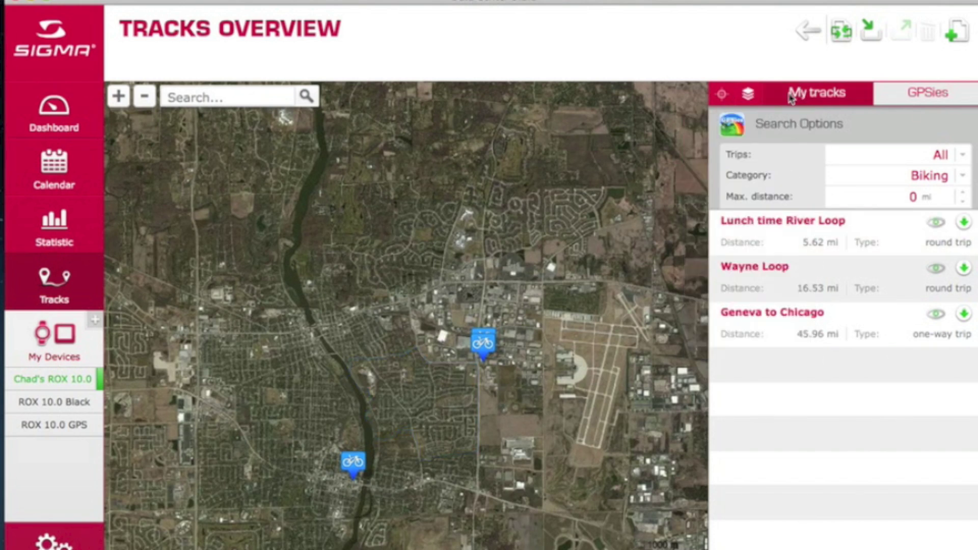
click(747, 94)
click(705, 184)
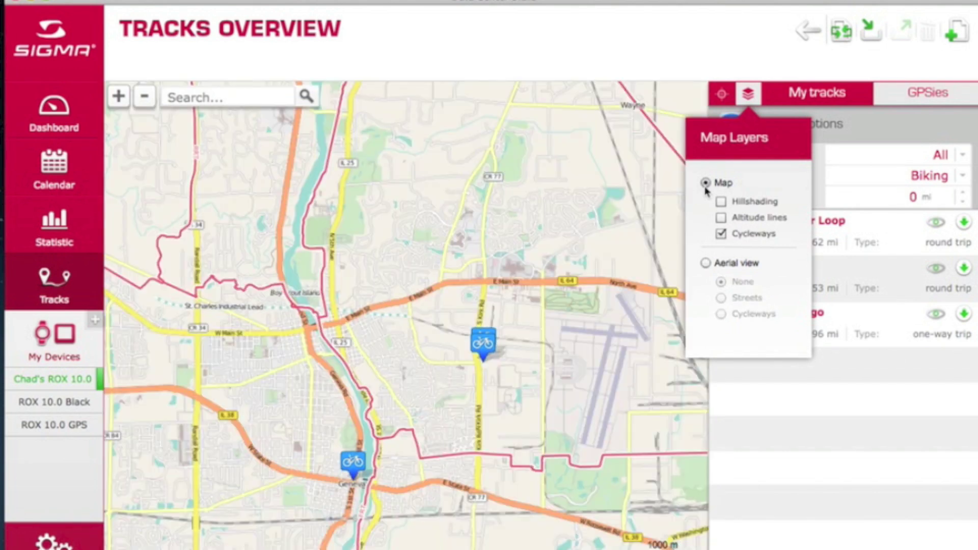
click(709, 398)
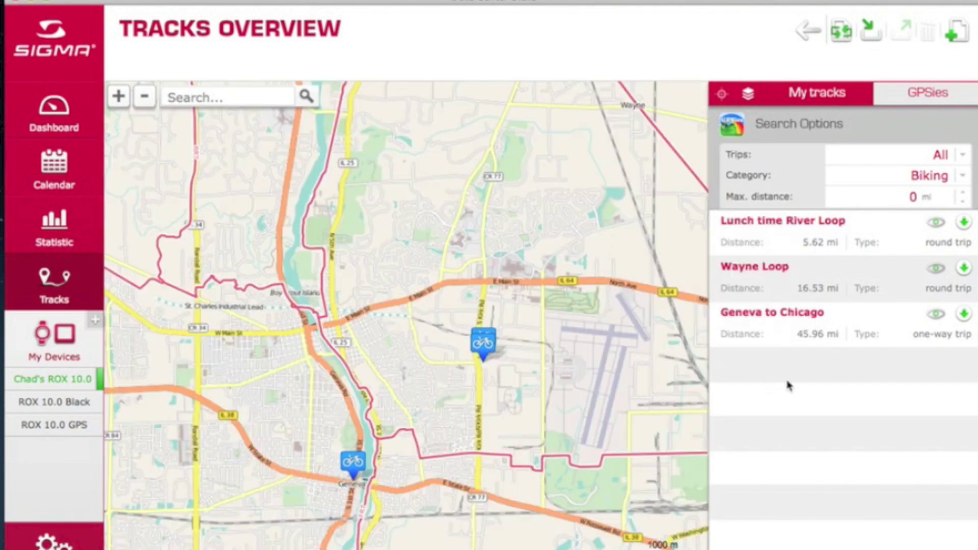
Preview the Lunch time River Loop, Wayne Loop and Geneva to Chicago routes, then deselect Geneva to Chicago.
click(791, 226)
click(772, 283)
click(773, 332)
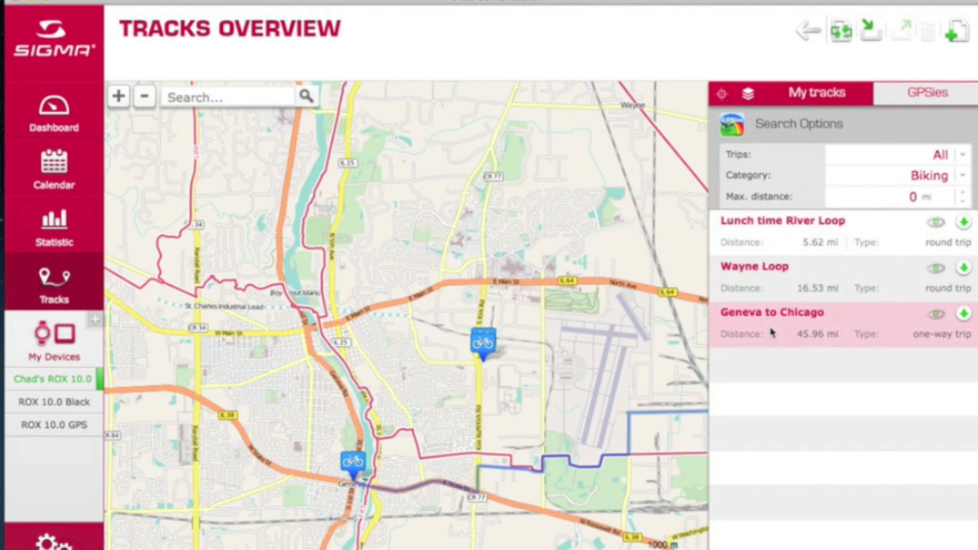
click(771, 332)
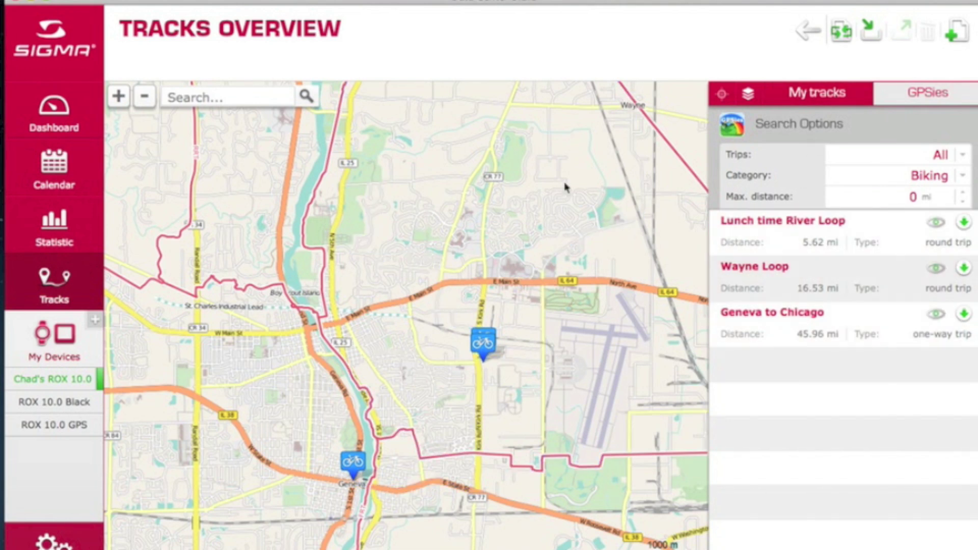
Hide the track list and open the Wayne Loop track preview from its map marker.
click(917, 96)
click(483, 345)
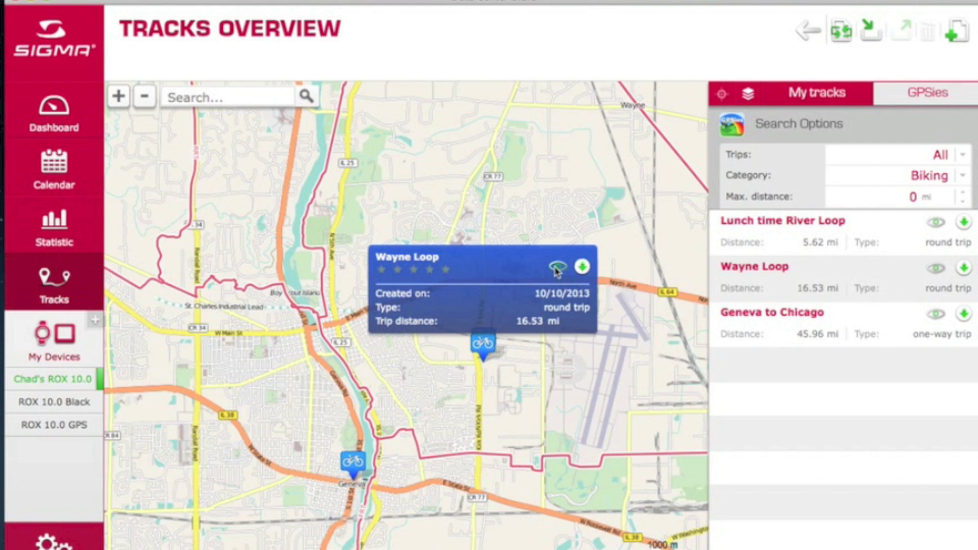
click(557, 269)
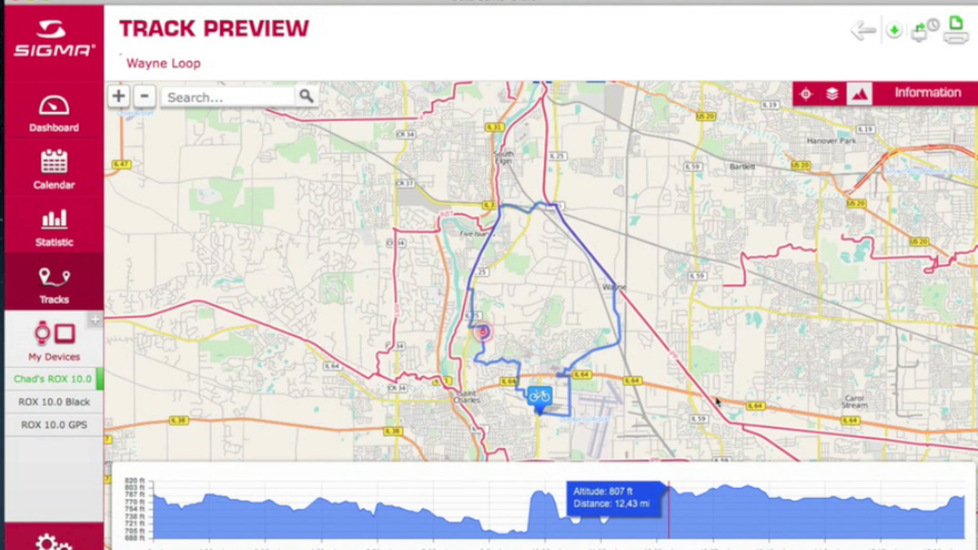
Show Wayne Loop's information, transfer it to the connected device, and return to Tracks Overview.
click(917, 97)
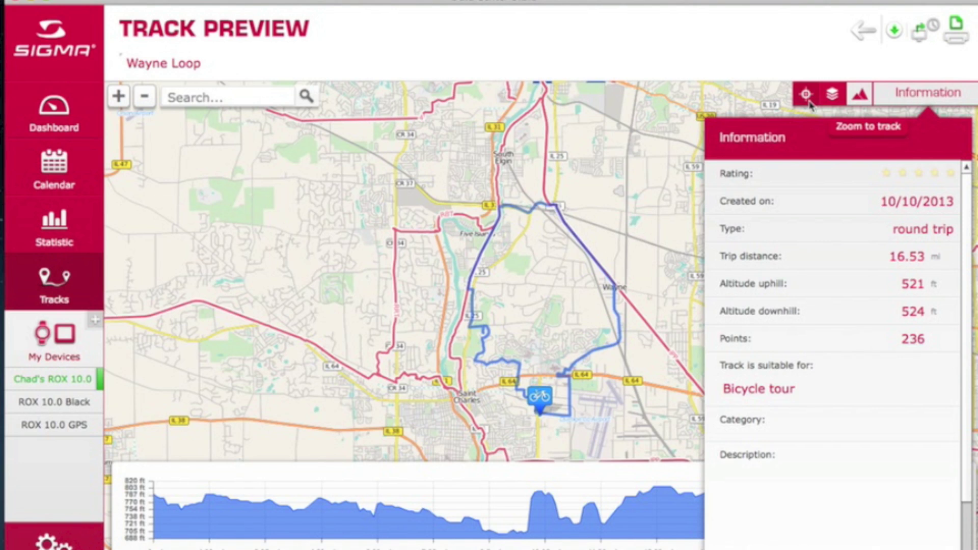
click(918, 39)
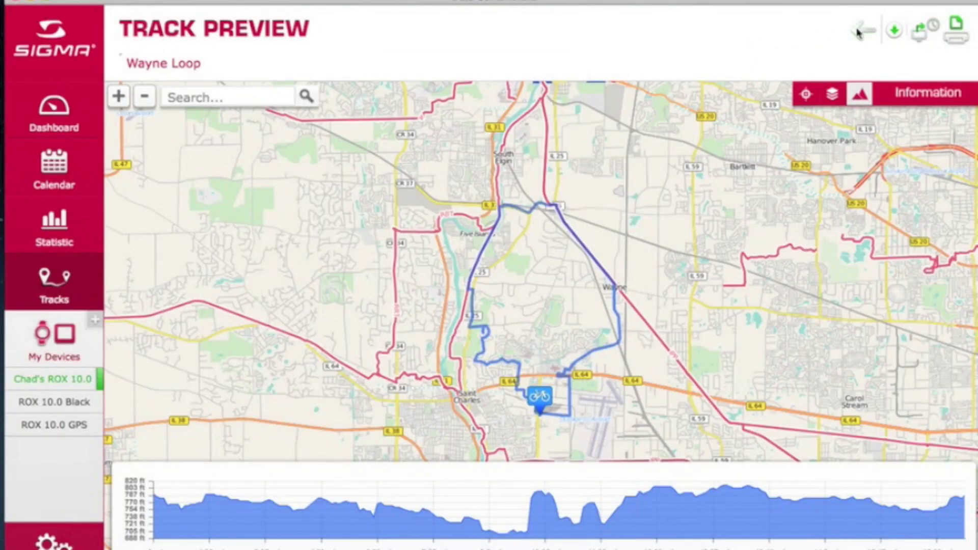
click(858, 32)
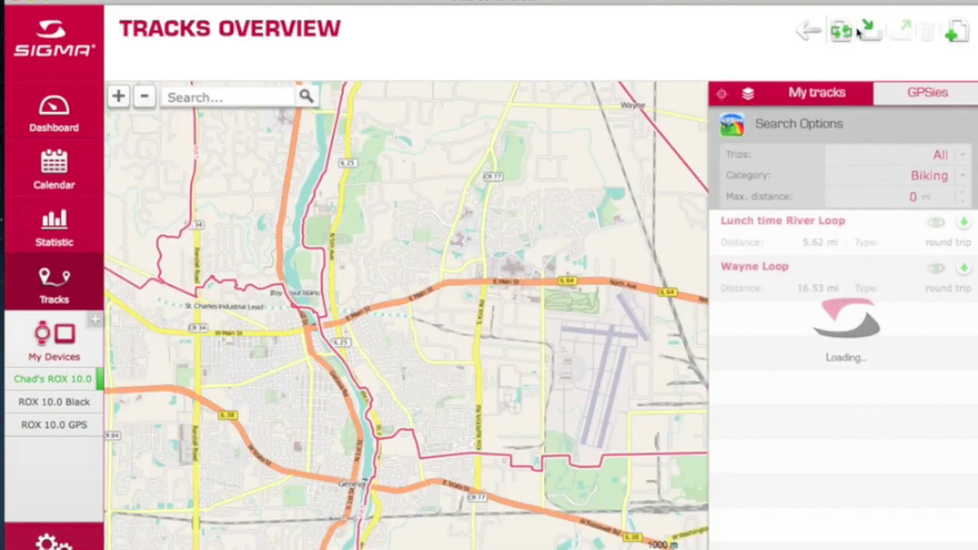
Create and save a new track named 'Wednesday Night Group Ride'.
click(956, 33)
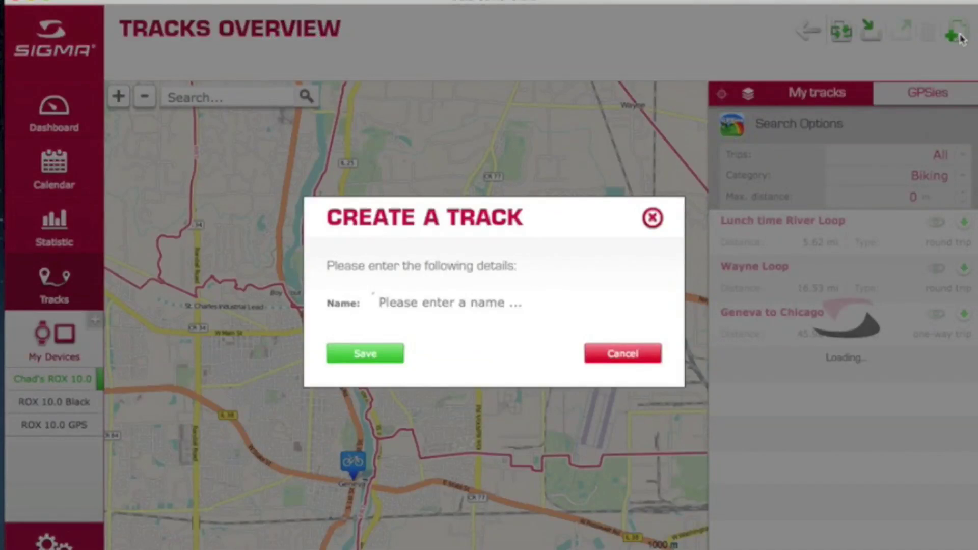
click(474, 302)
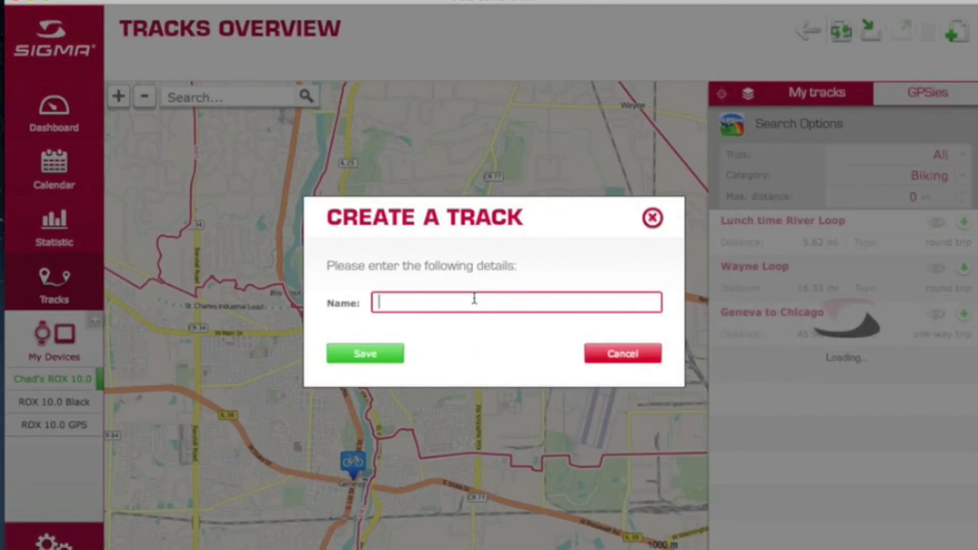
text(Wednes)
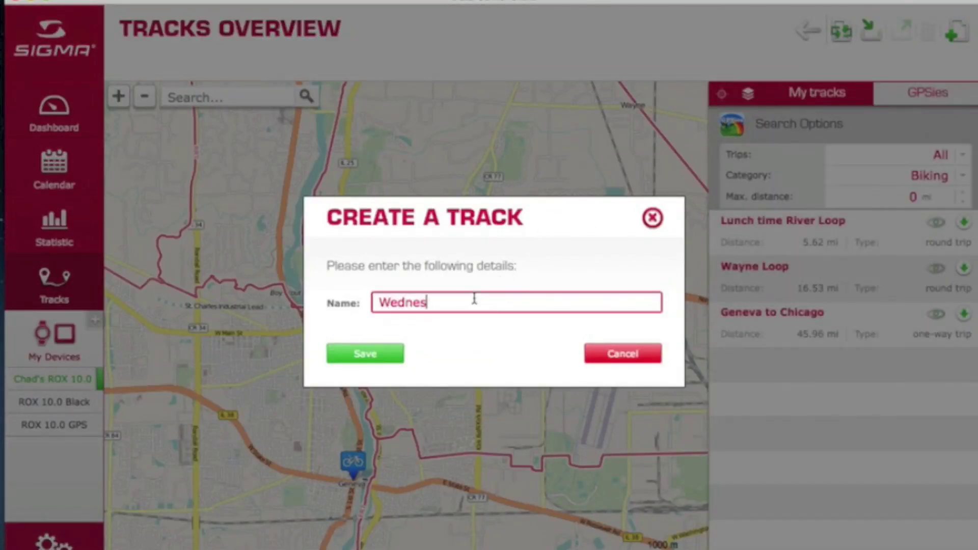
text(day Night Group Ride)
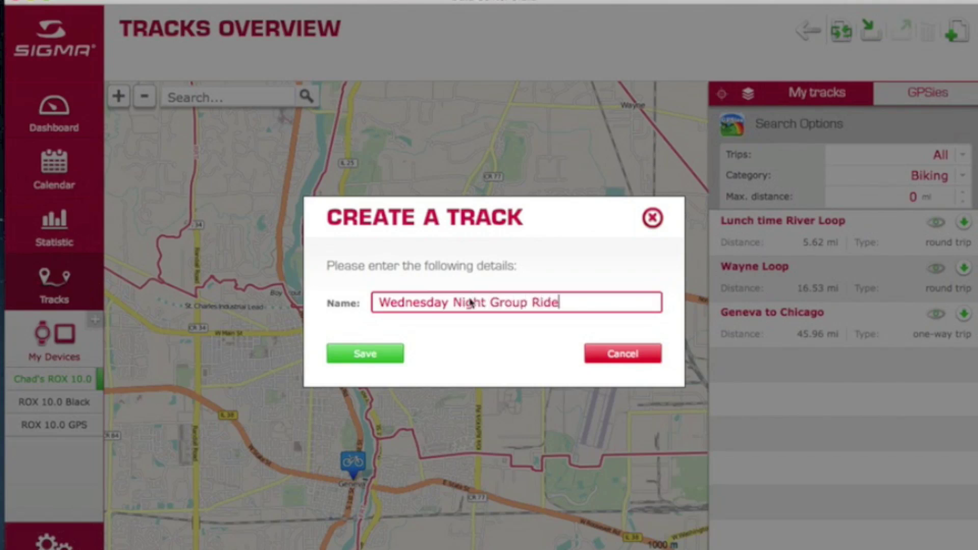
click(343, 359)
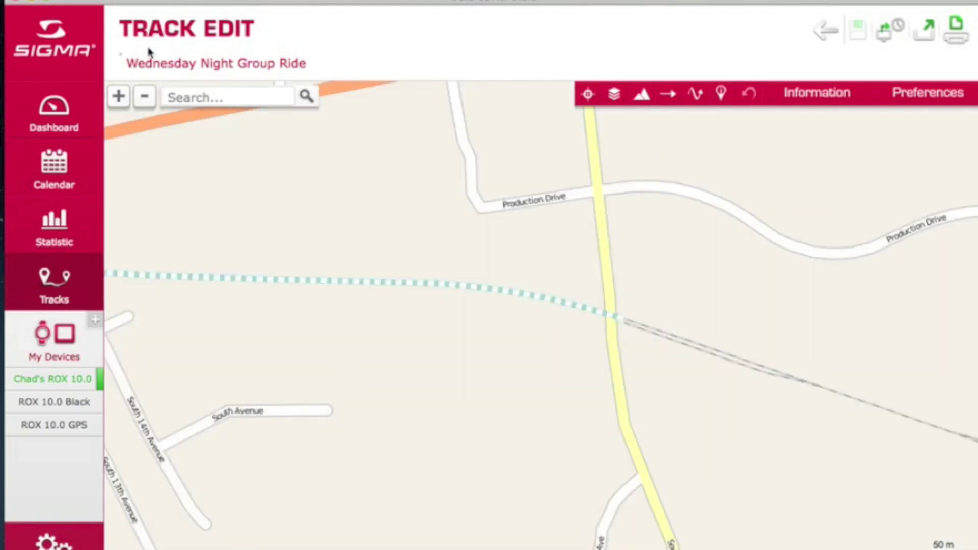
Place the route's start point on Swenson Avenue and route it east along Swenson Avenue.
click(144, 99)
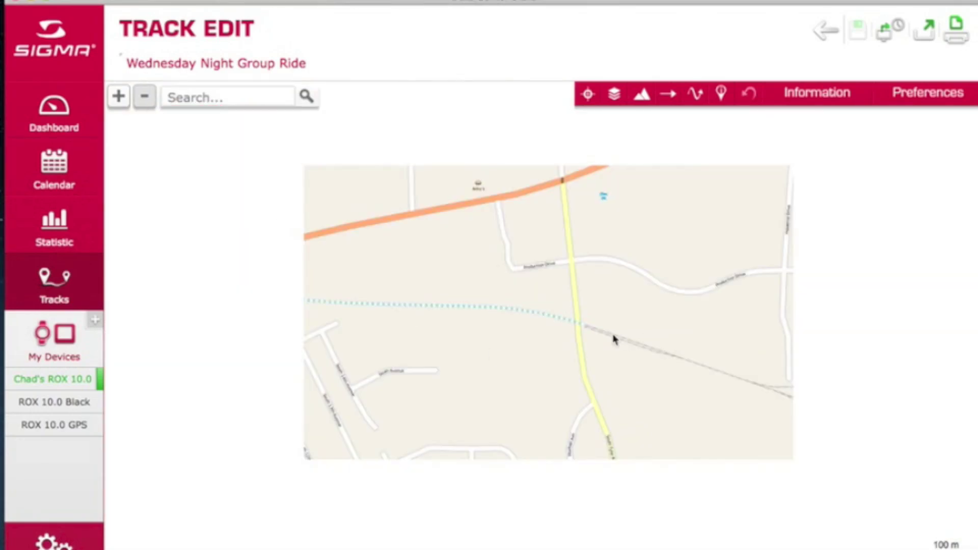
drag(699, 343, 360, 102)
drag(609, 367, 336, 370)
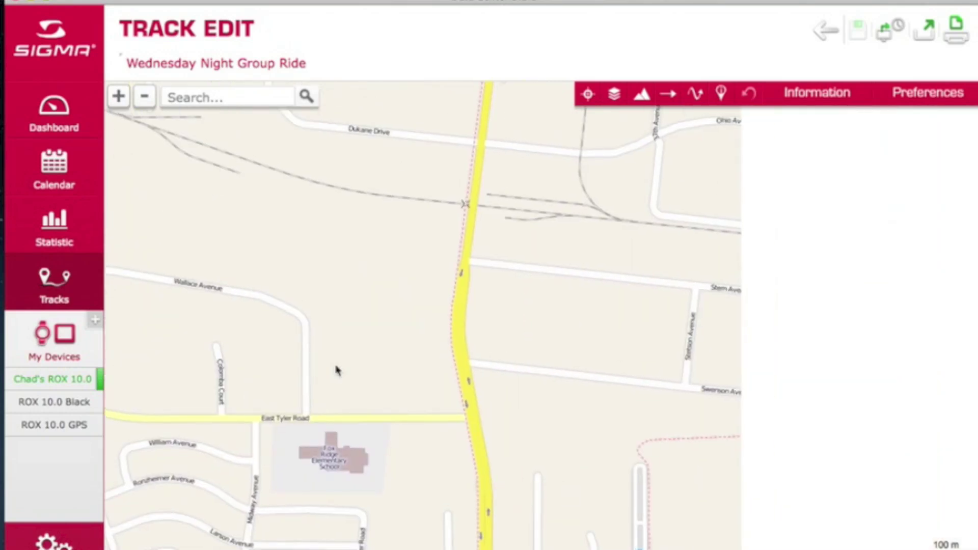
click(695, 94)
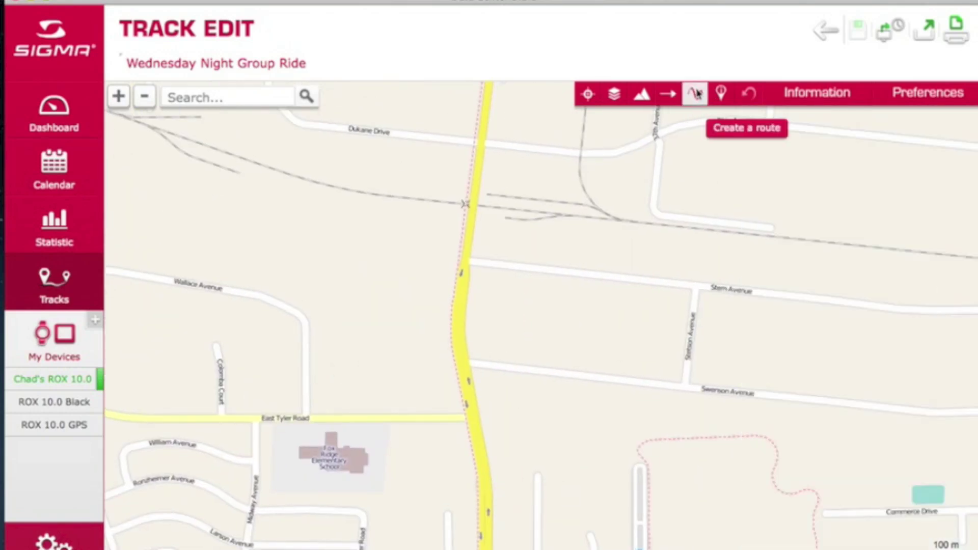
click(544, 375)
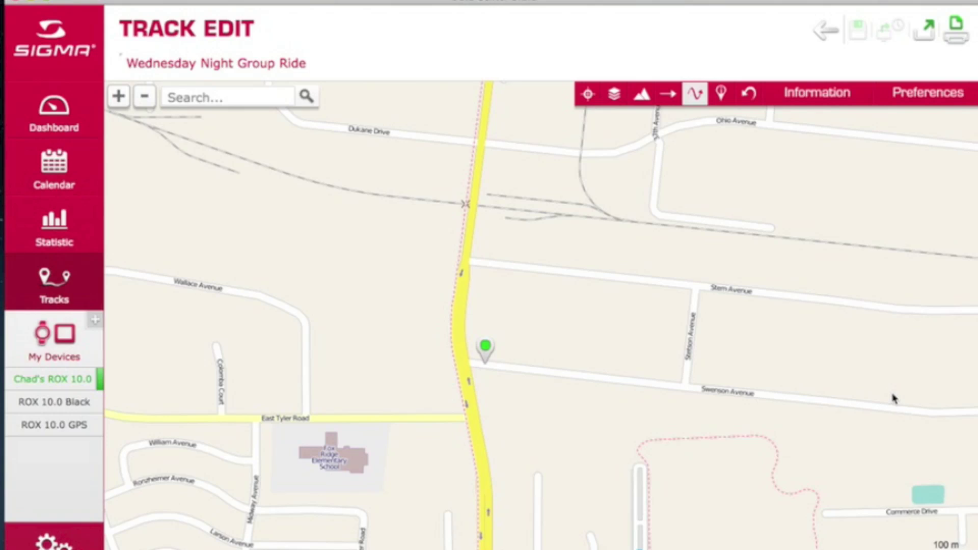
click(151, 98)
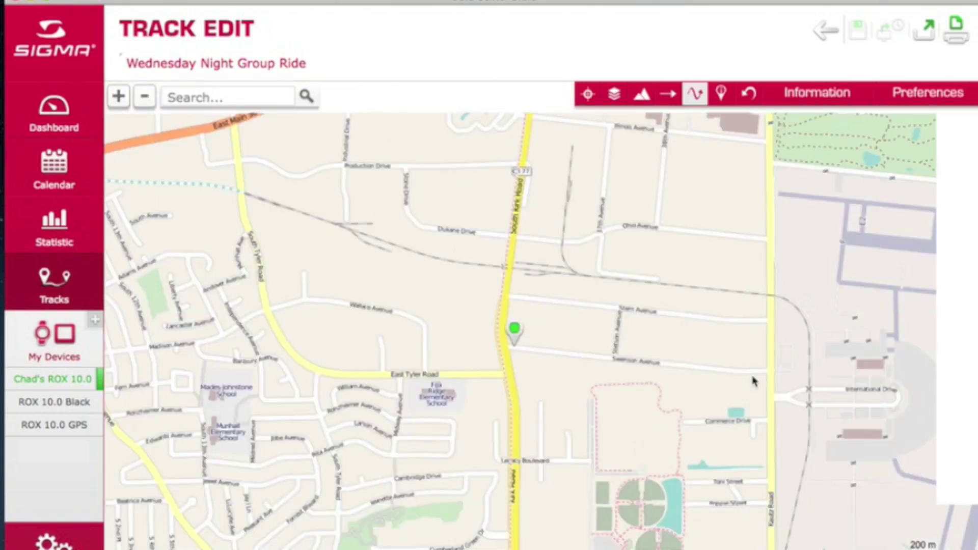
click(769, 372)
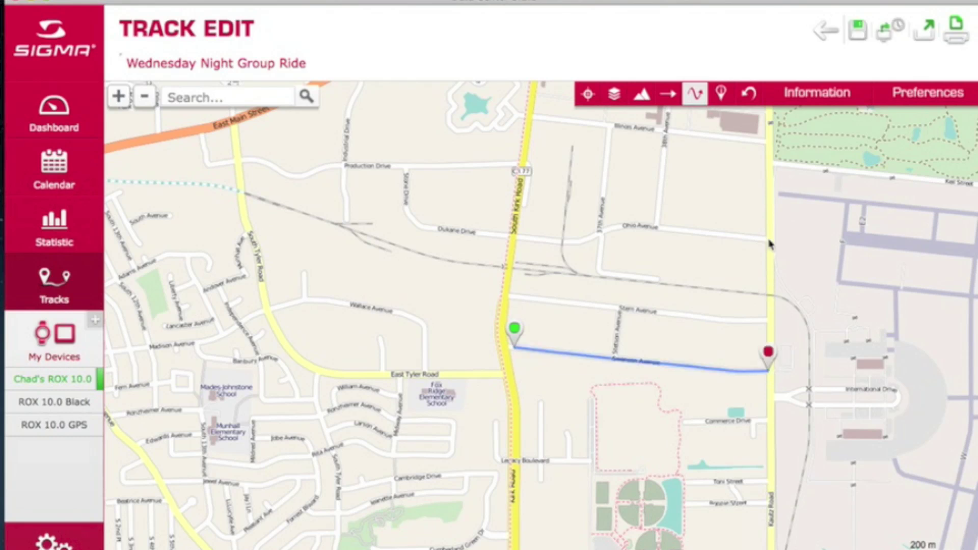
Extend the route north along Kautz Road and further north-east.
click(768, 139)
drag(605, 179, 563, 509)
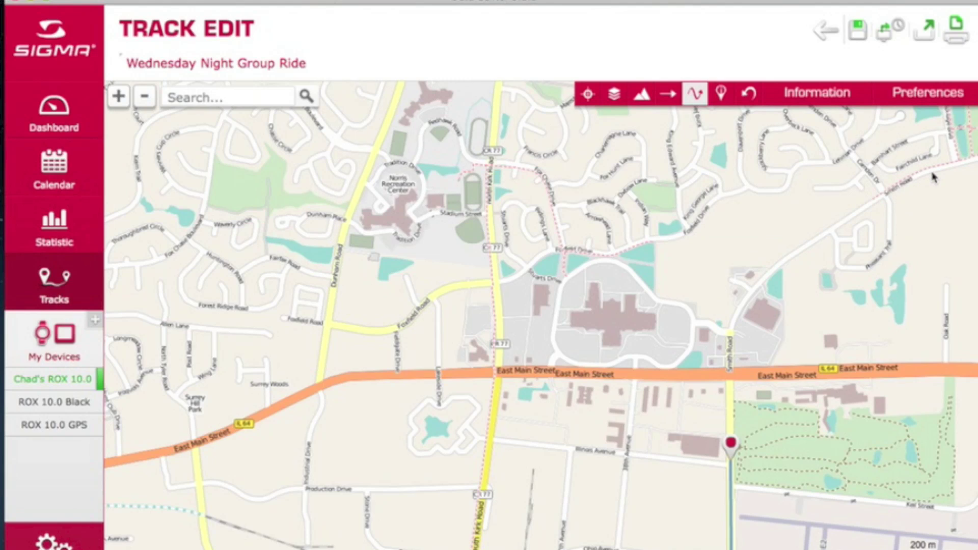
click(932, 174)
click(145, 98)
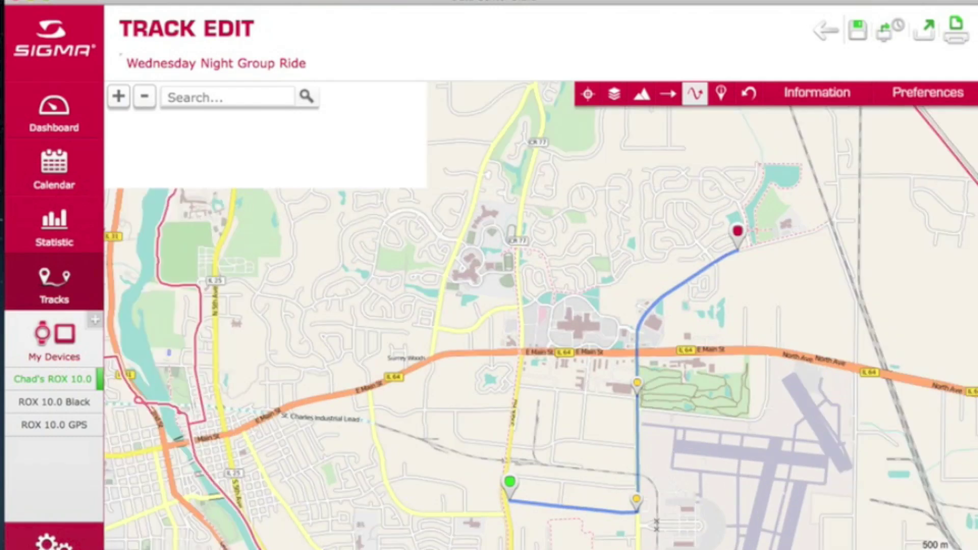
drag(478, 213, 481, 447)
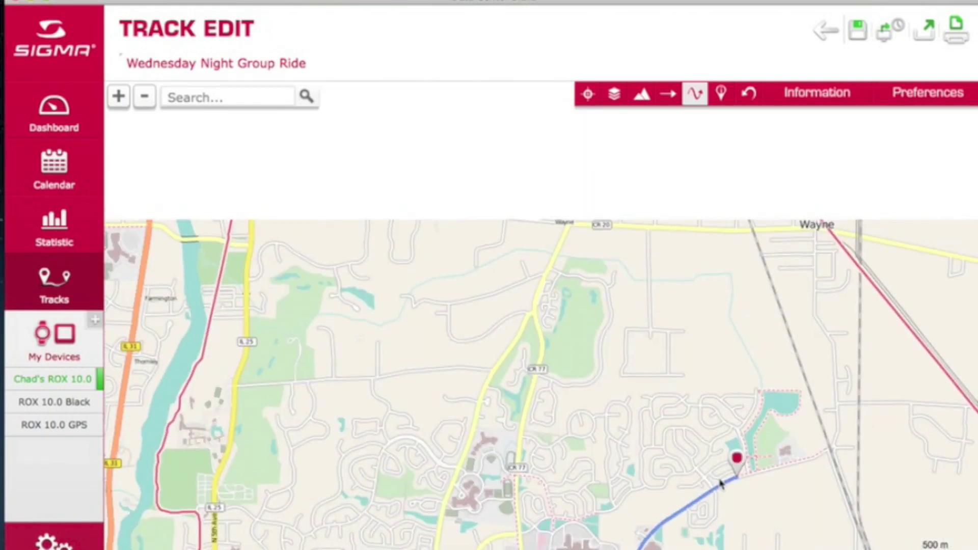
Extend the route north to Wayne and north-west along the rail line toward Stearns Road.
click(815, 230)
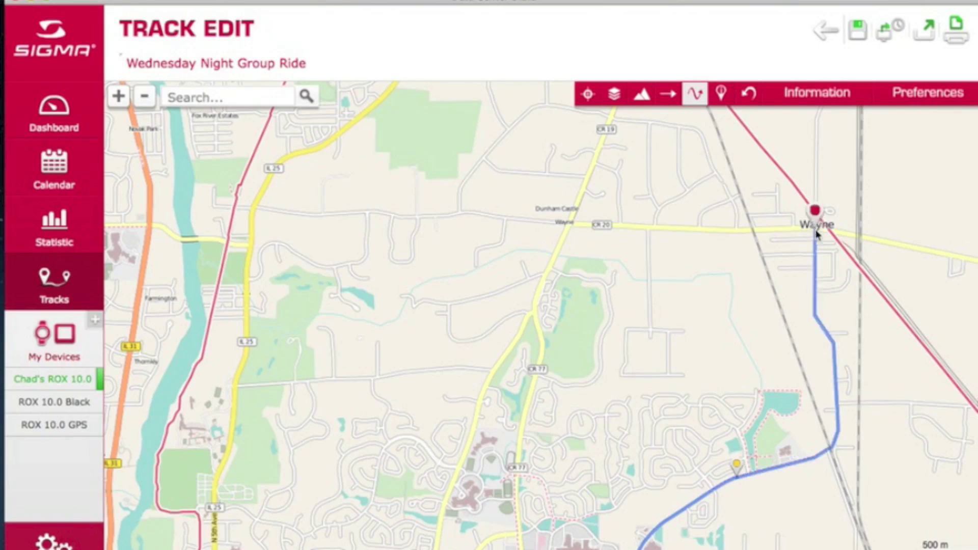
drag(679, 153, 661, 343)
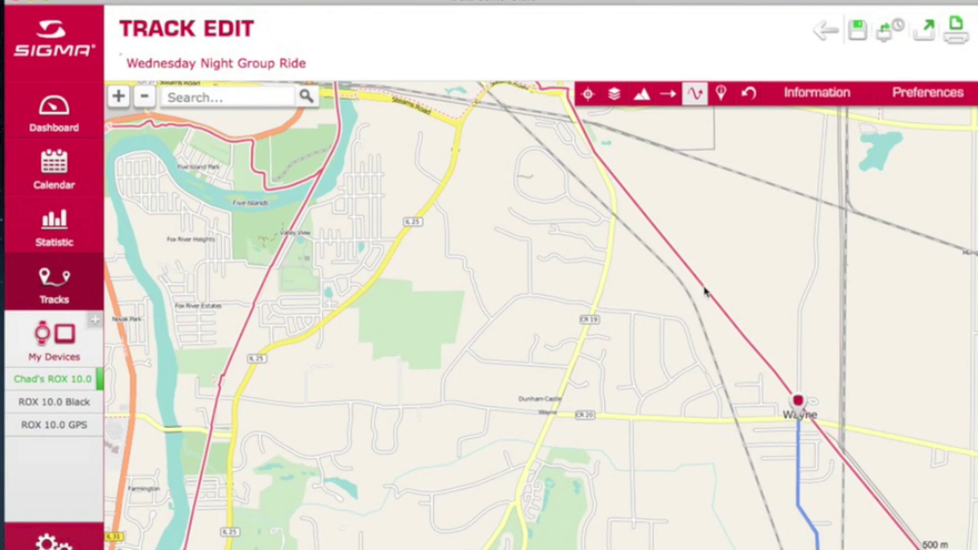
mouse_move(704, 289)
click(704, 289)
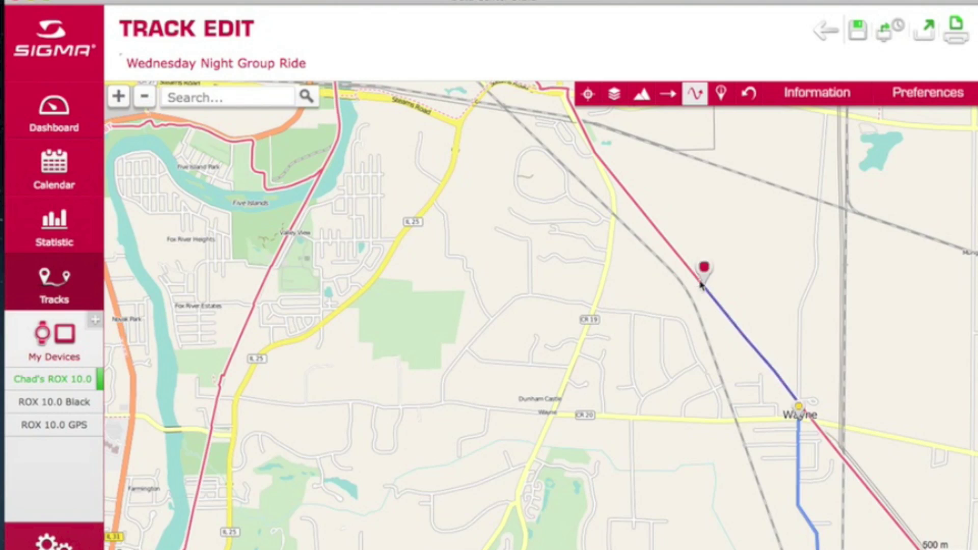
mouse_move(568, 90)
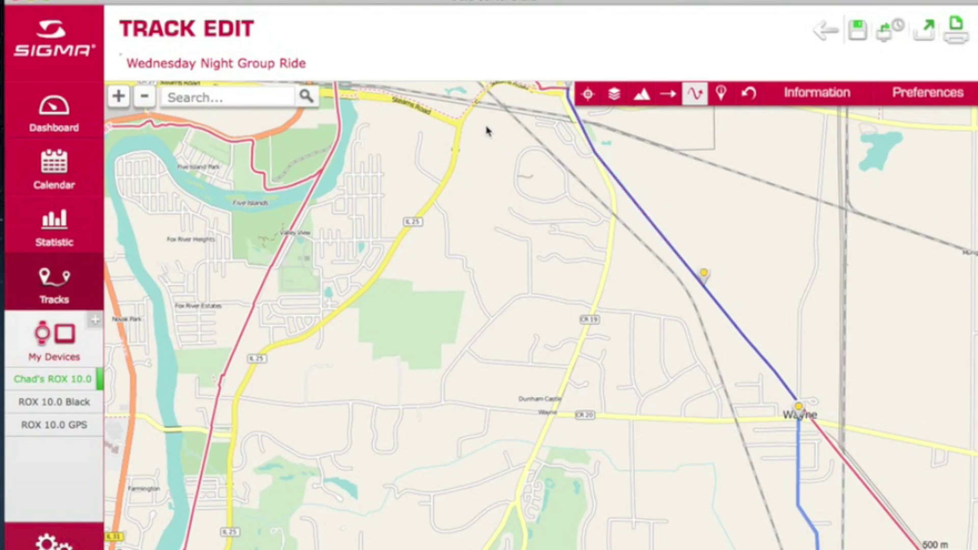
drag(486, 131, 650, 380)
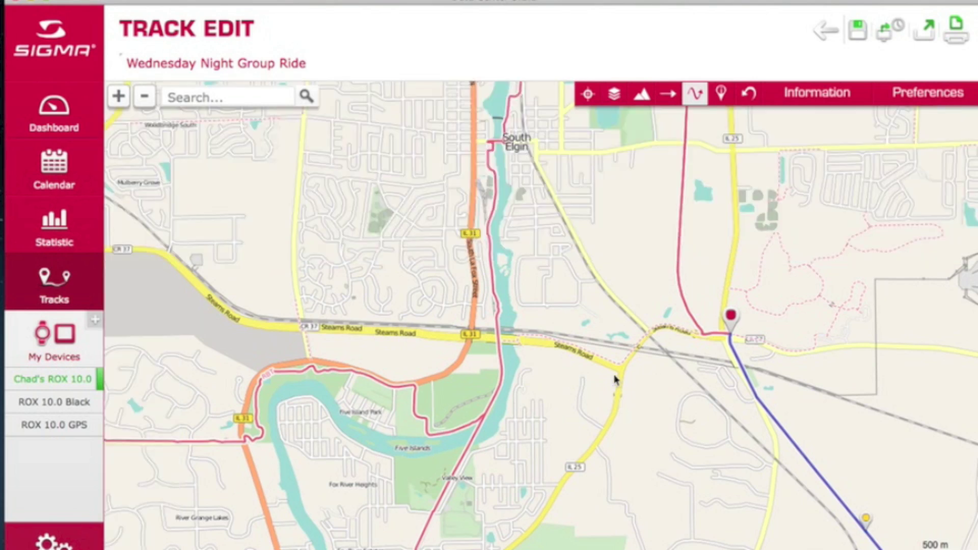
Extend the route west onto Stearns Road and delete the South Elgin detour point.
mouse_move(595, 358)
click(595, 357)
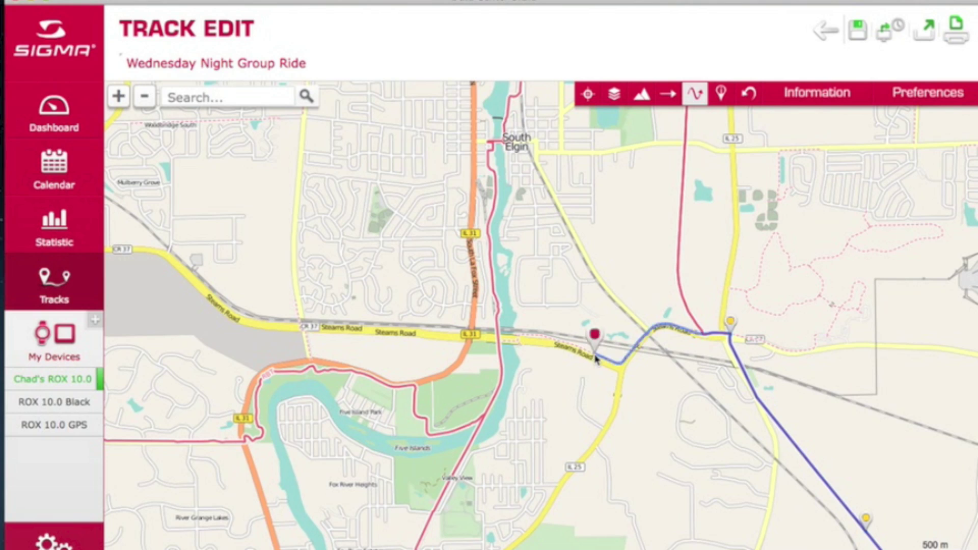
mouse_move(499, 342)
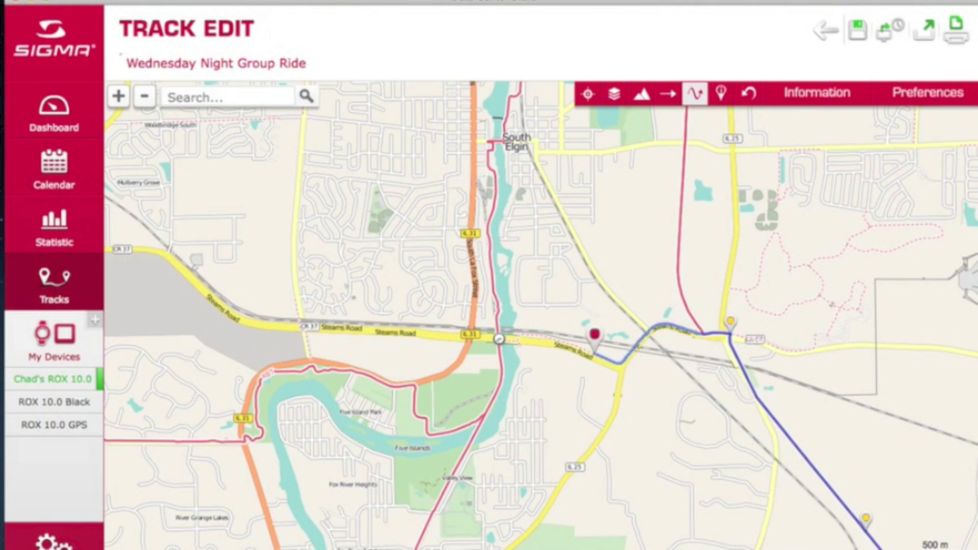
click(498, 340)
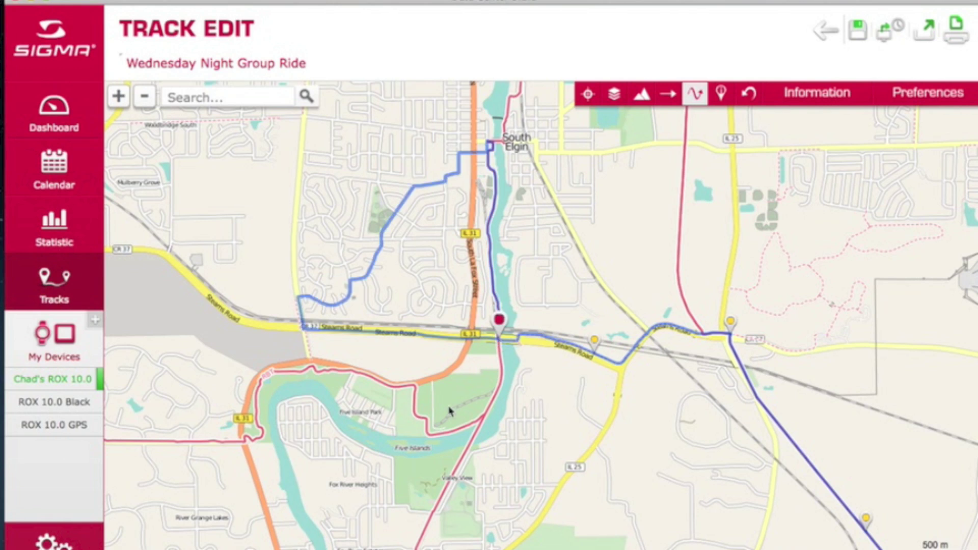
double_click(499, 322)
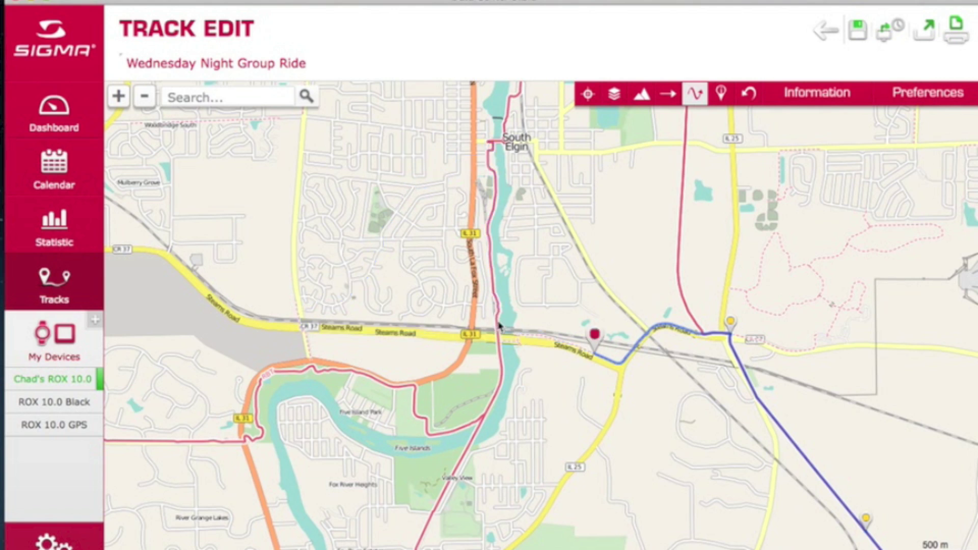
Extend the route south along the river trail past Five Islands toward the start point.
click(463, 456)
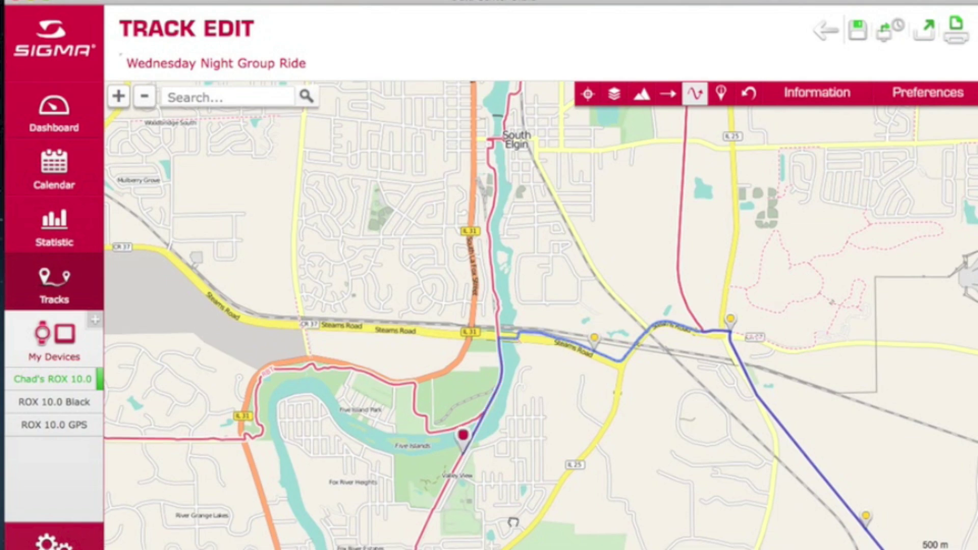
drag(511, 524, 535, 146)
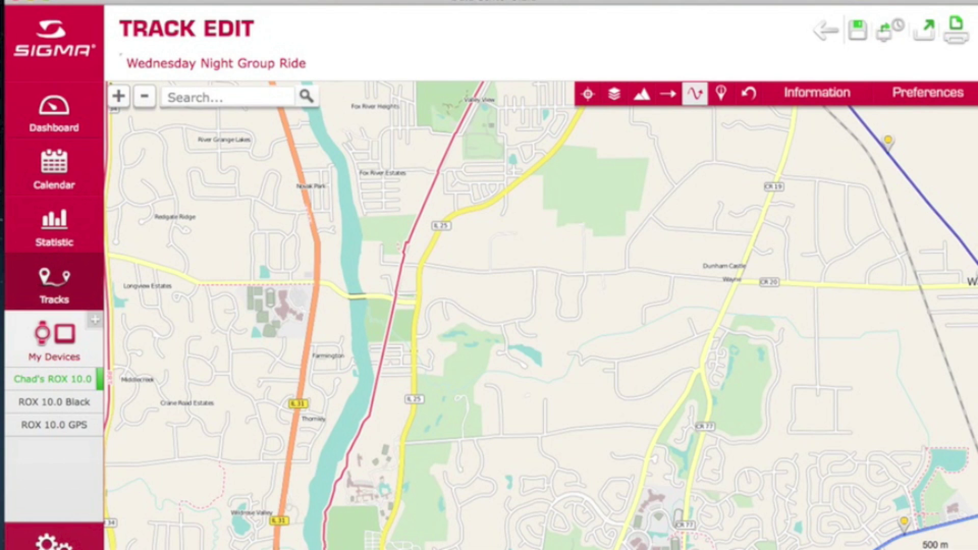
click(600, 517)
mouse_move(600, 517)
mouse_down()
mouse_move(502, 334)
mouse_move(468, 231)
mouse_up()
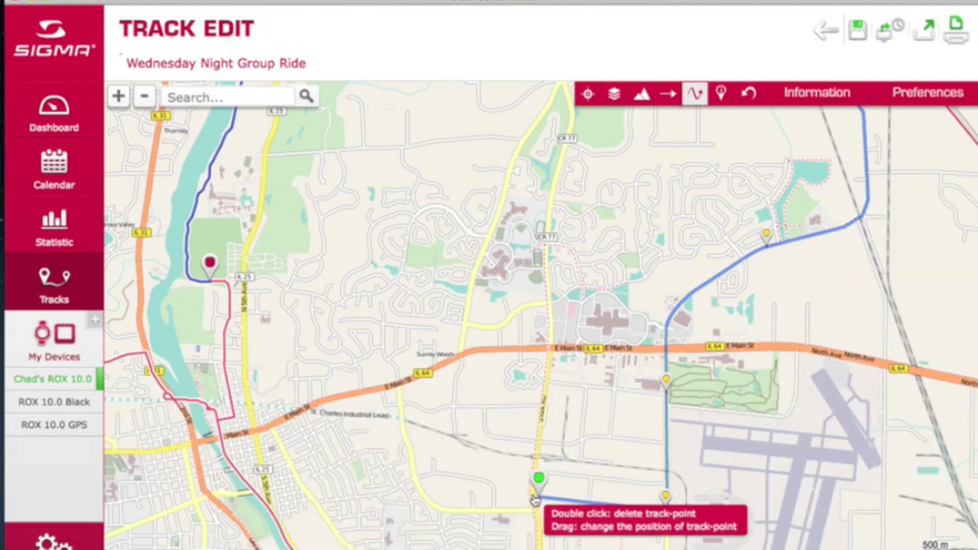
Close the loop by routing back to the green start point.
right_click(535, 500)
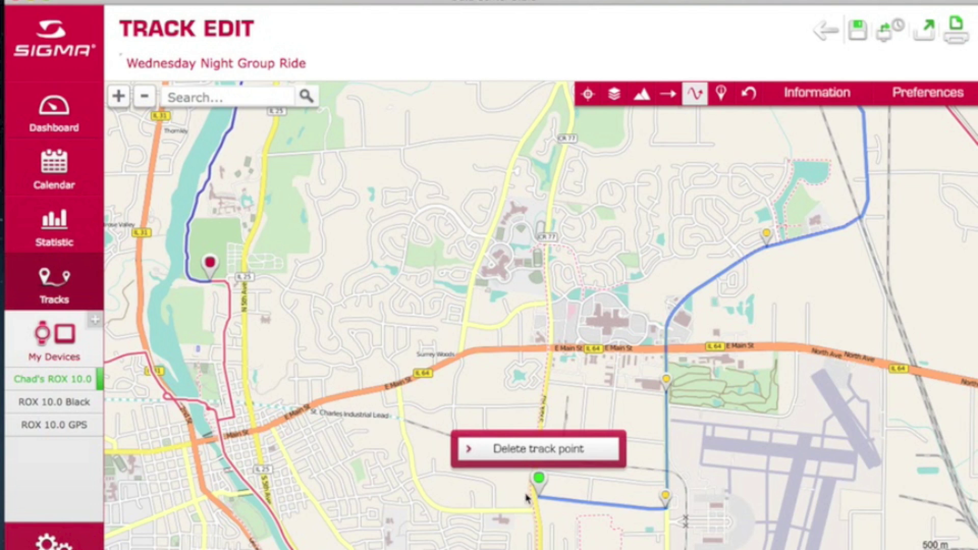
click(532, 497)
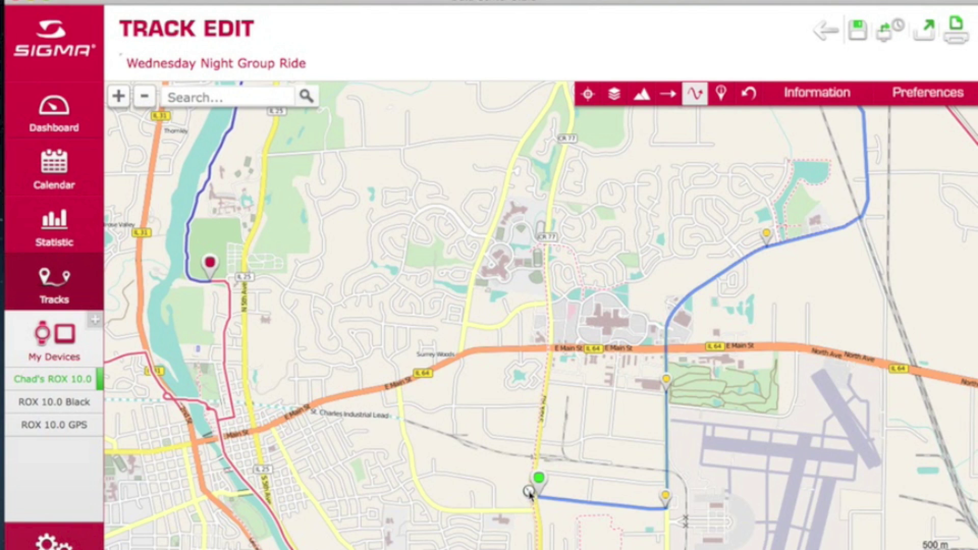
click(530, 493)
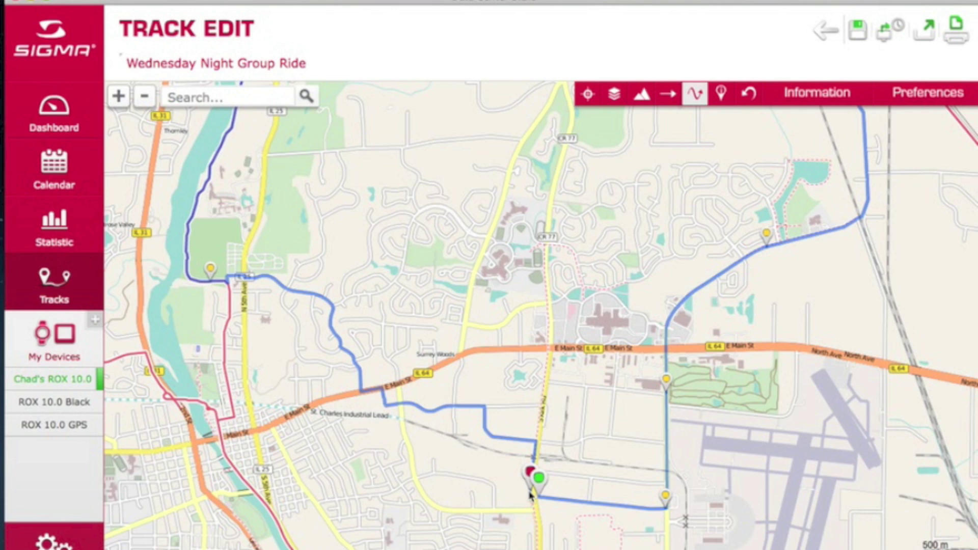
Add a point on the final leg, drag it onto the southern road, and view the 15.23 mi details.
double_click(486, 407)
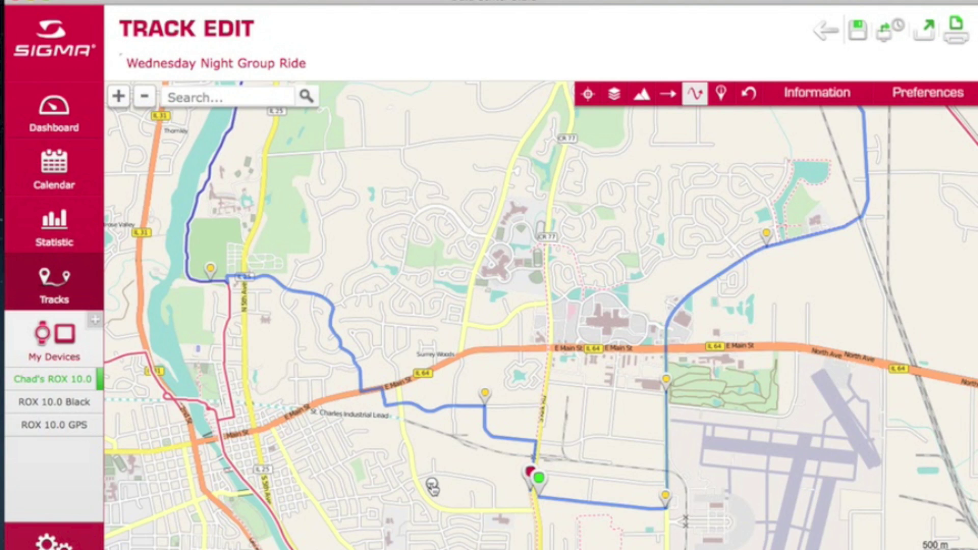
drag(432, 487, 433, 490)
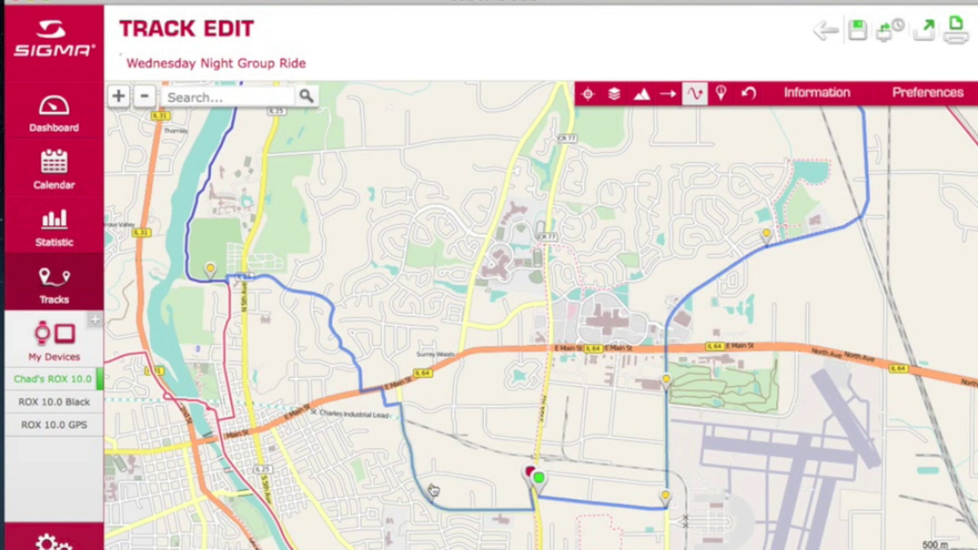
click(807, 100)
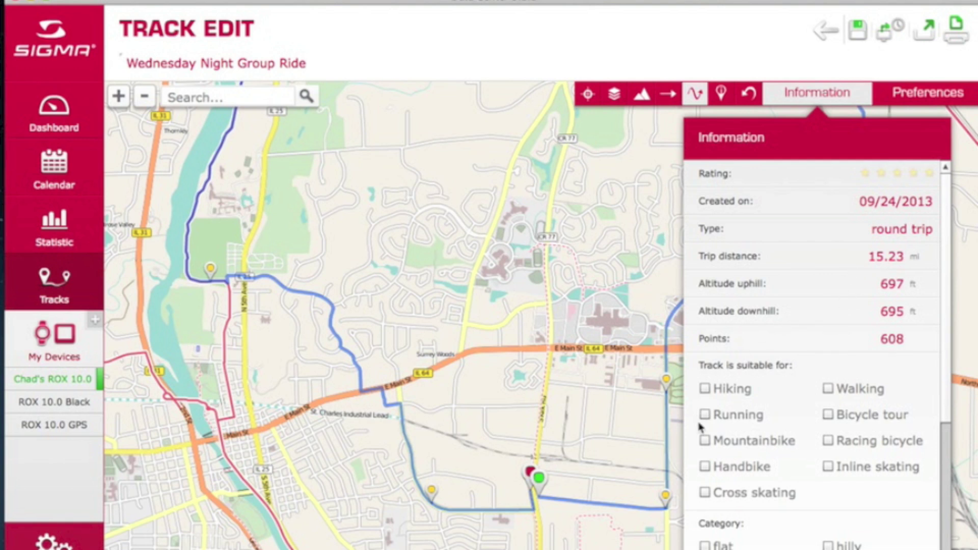
Mark the track suitable for Racing bicycle, show its elevation profile, and save the track.
click(828, 441)
click(774, 93)
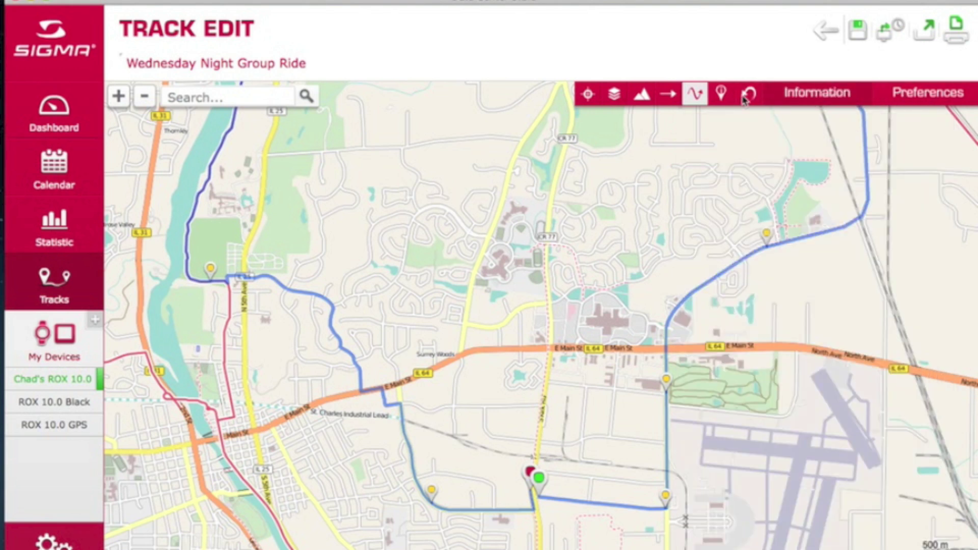
click(638, 101)
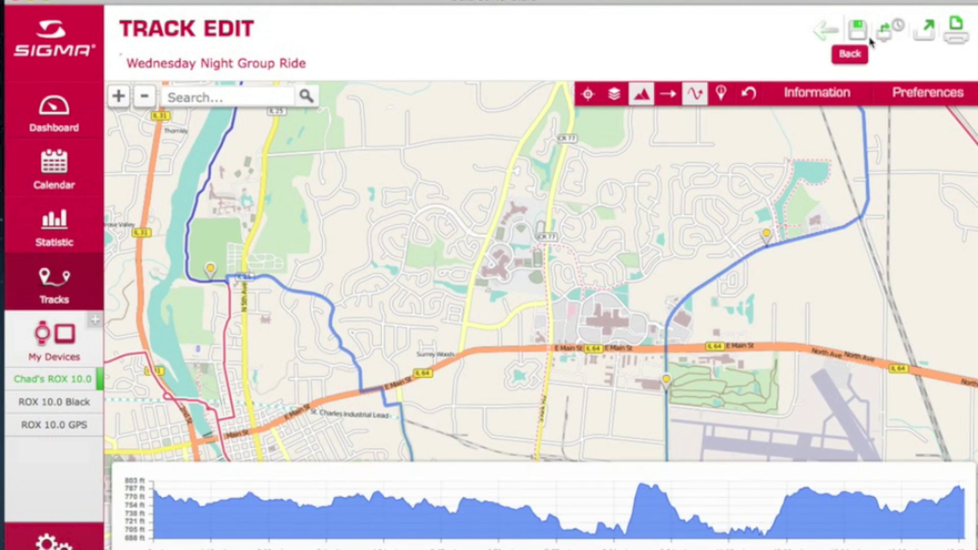
click(887, 42)
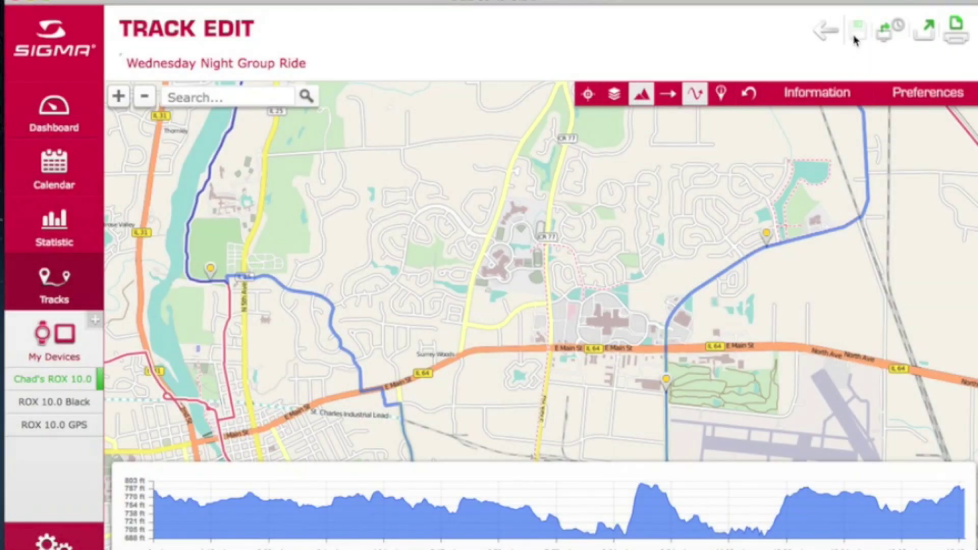
click(926, 31)
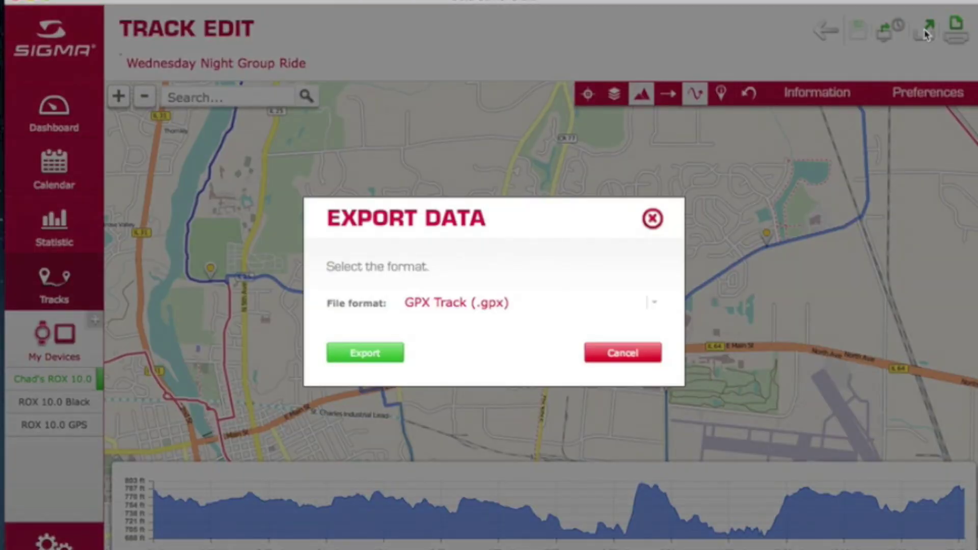
click(656, 304)
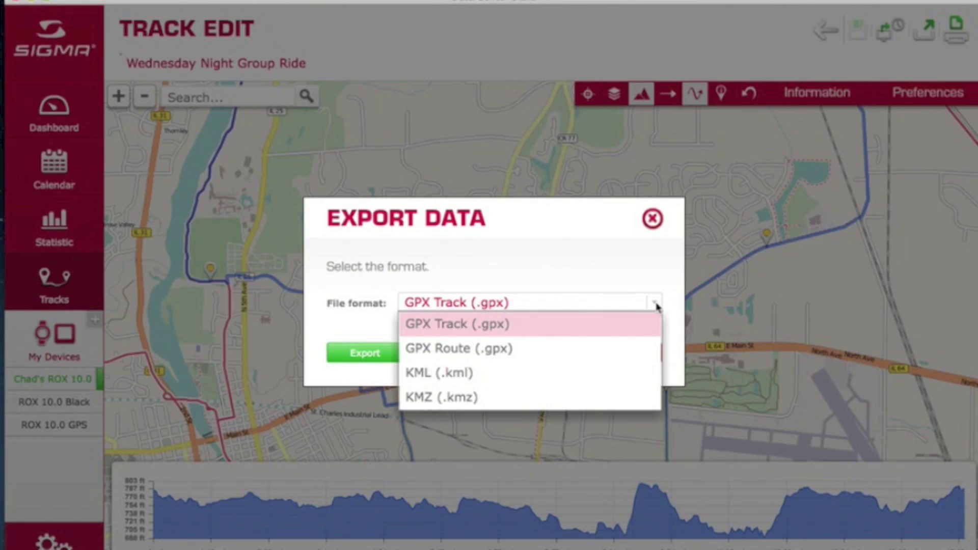
click(652, 220)
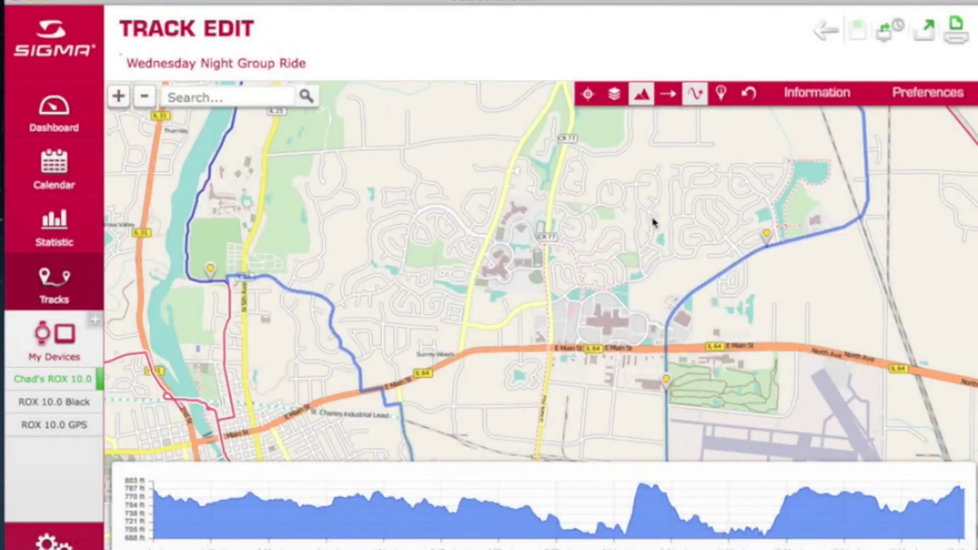
click(951, 28)
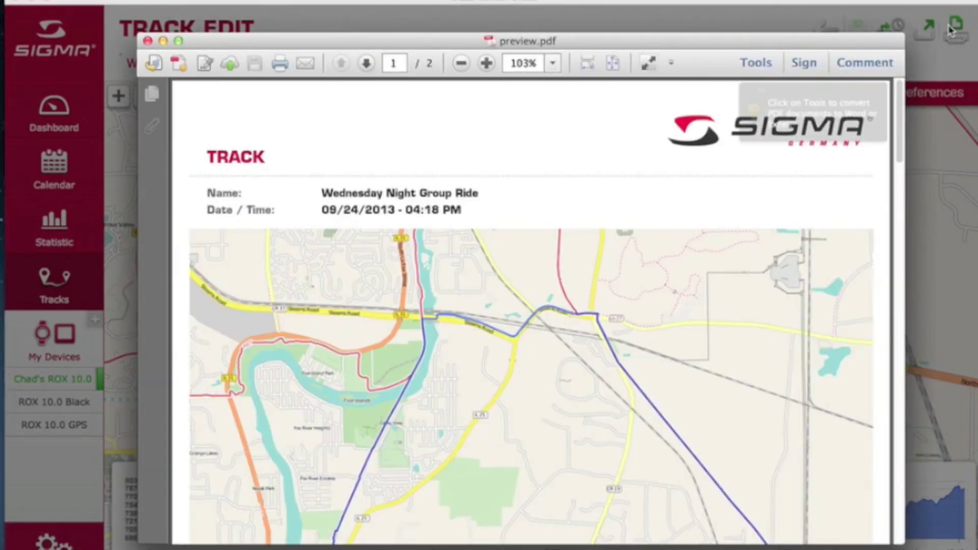
Scroll down through the preview.pdf printout of the Wednesday Night Group Ride.
scroll(806, 342, down, 3)
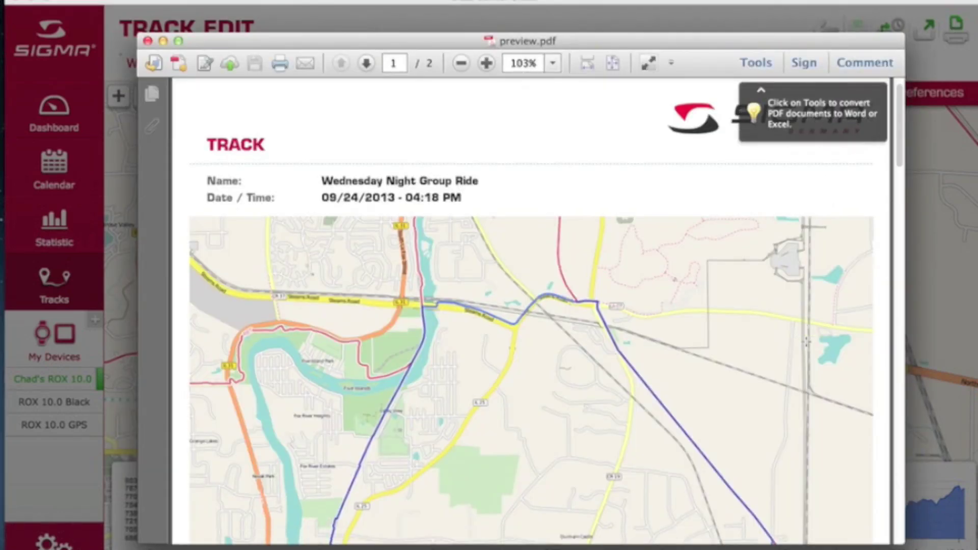